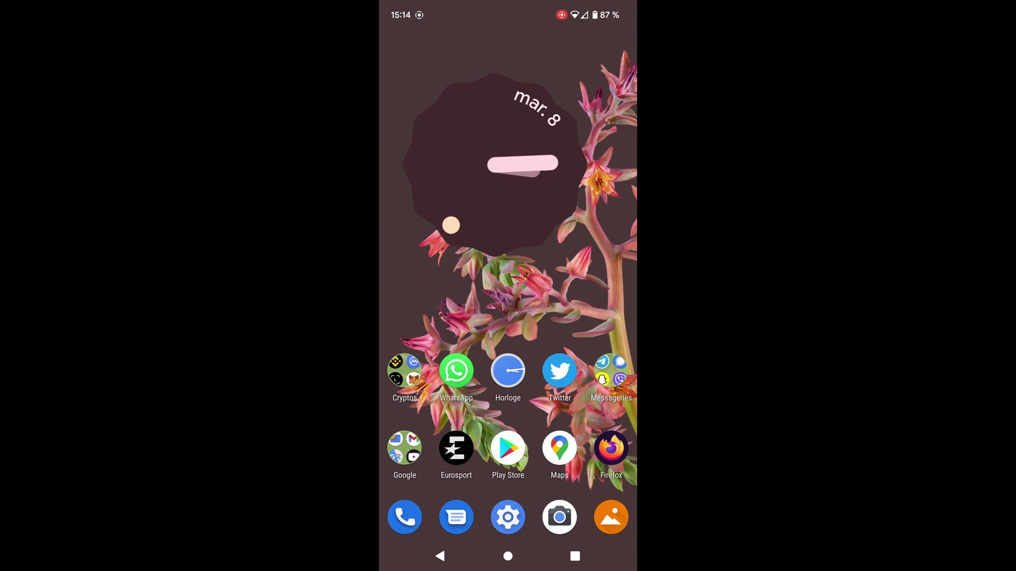
# Expand the Google folder on the home screen to reveal Files, Gmail, Photos and YouTube Vanced
pyautogui.click(405, 448)
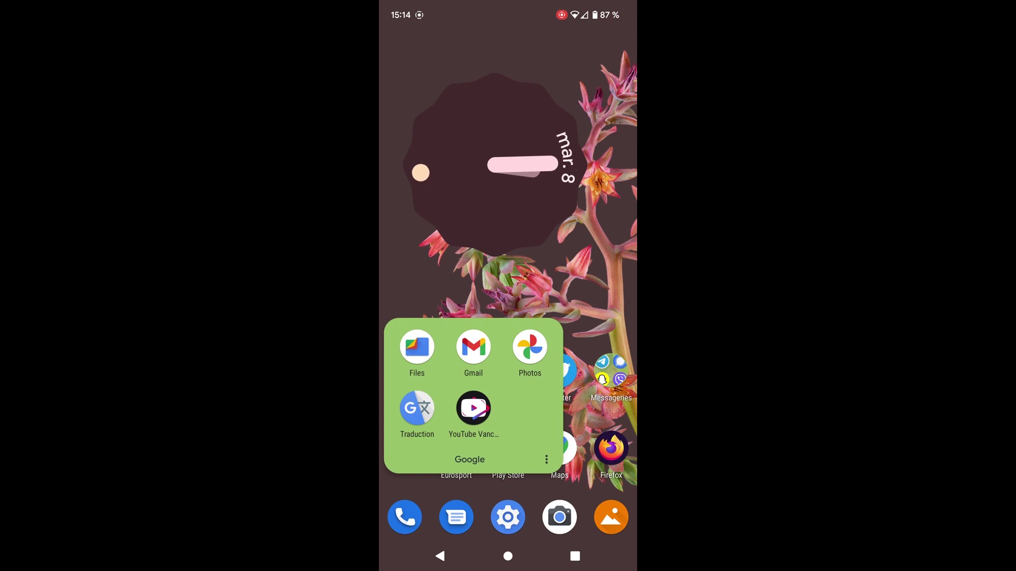
# Launch Google Photos and view the blue car driveway photo full screen
pyautogui.click(529, 346)
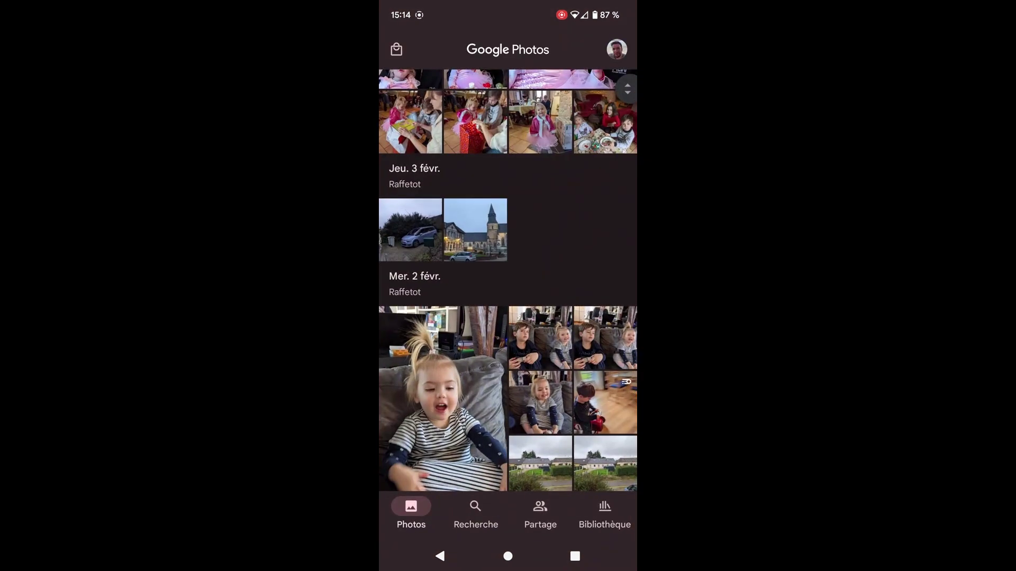
pyautogui.click(411, 233)
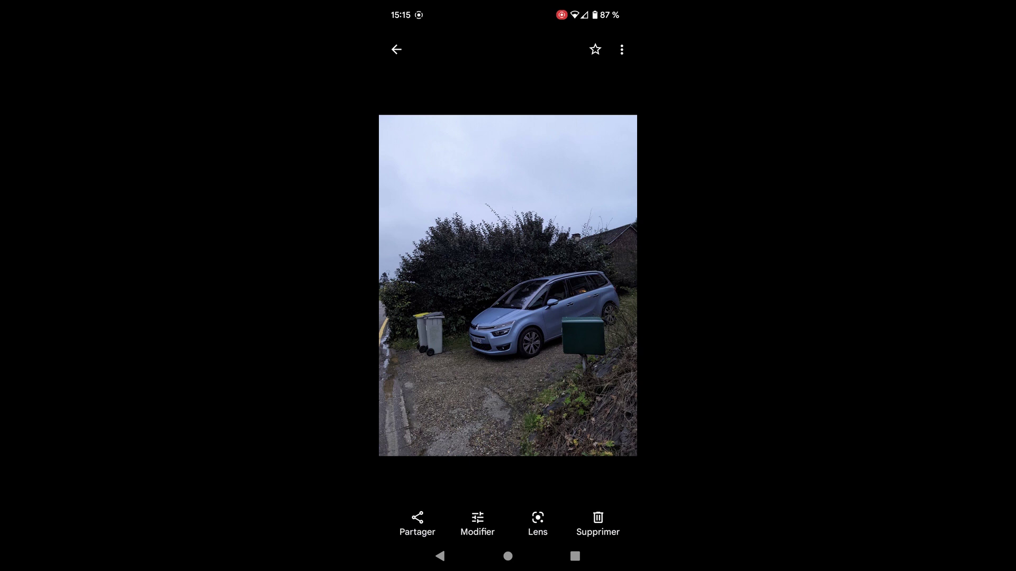
# Open the car photo in the editor and choose Gomme magique from the Outils tools
pyautogui.click(477, 523)
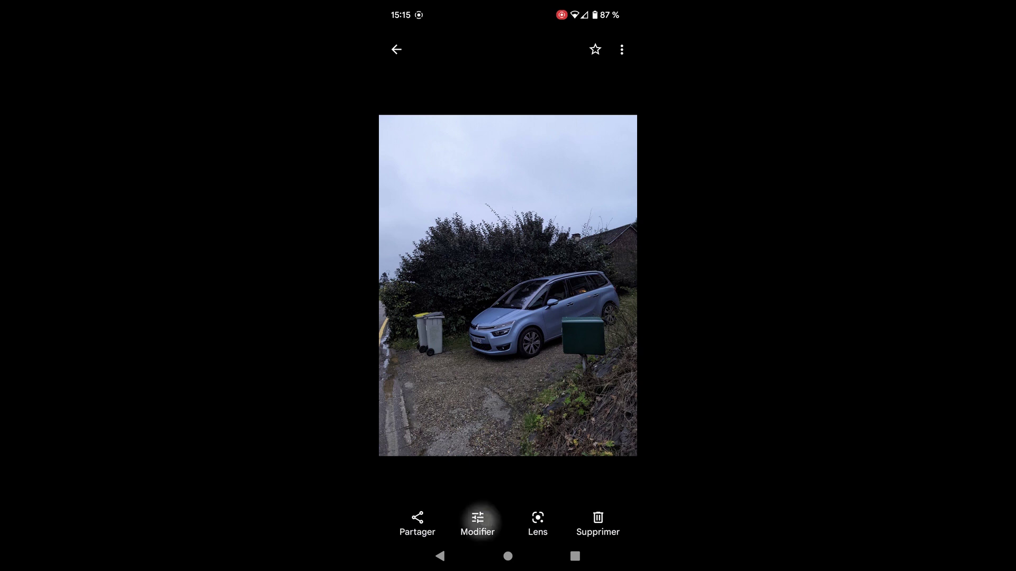
pyautogui.moveTo(600, 486); pyautogui.dragTo(501, 489)
pyautogui.click(571, 488)
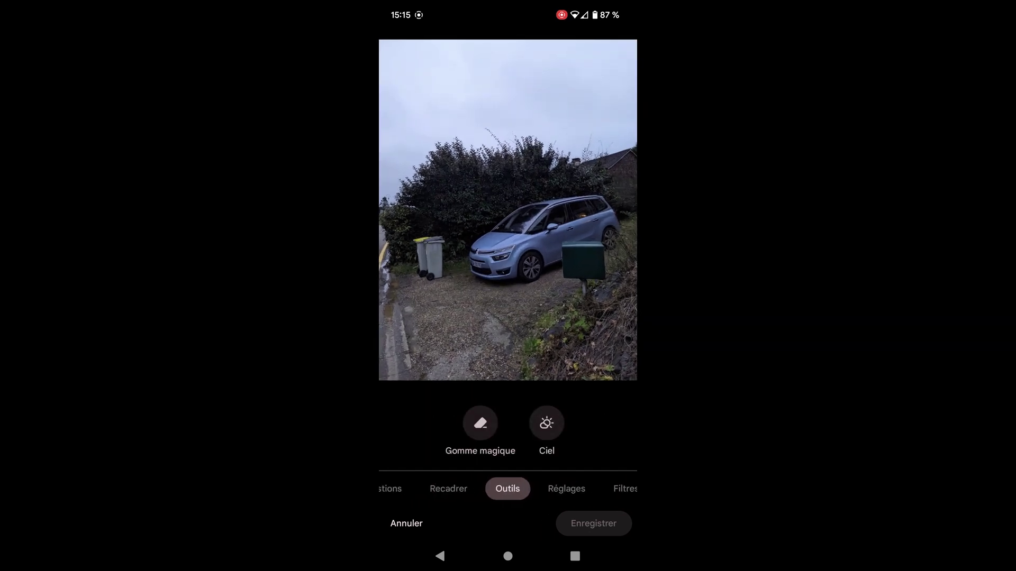
pyautogui.click(480, 422)
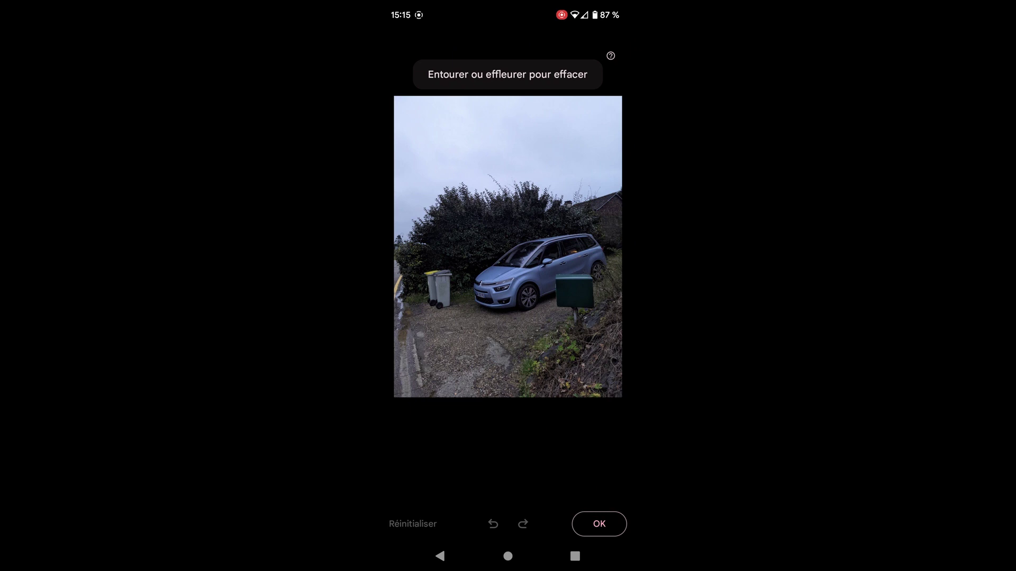
# Circle the grey bins with Magic Eraser and brush over the leftover dark spot
pyautogui.moveTo(438, 268); pyautogui.dragTo(437, 269)
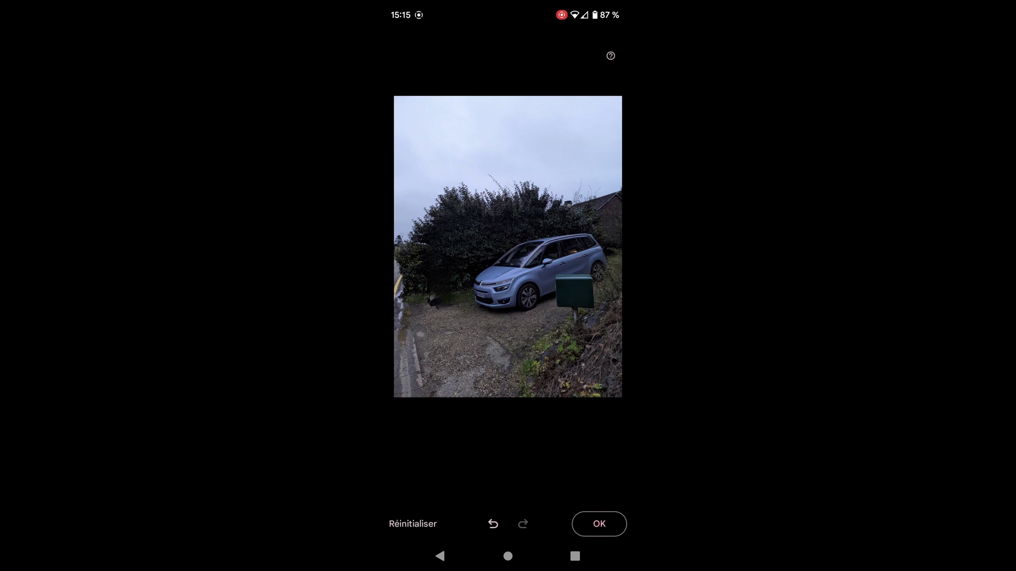
pyautogui.moveTo(424, 270)
pyautogui.mouseDown()
pyautogui.moveTo(446, 308)
pyautogui.moveTo(428, 292)
pyautogui.moveTo(431, 300)
pyautogui.moveTo(454, 302)
pyautogui.mouseUp()
pyautogui.scroll(3, 507, 229)
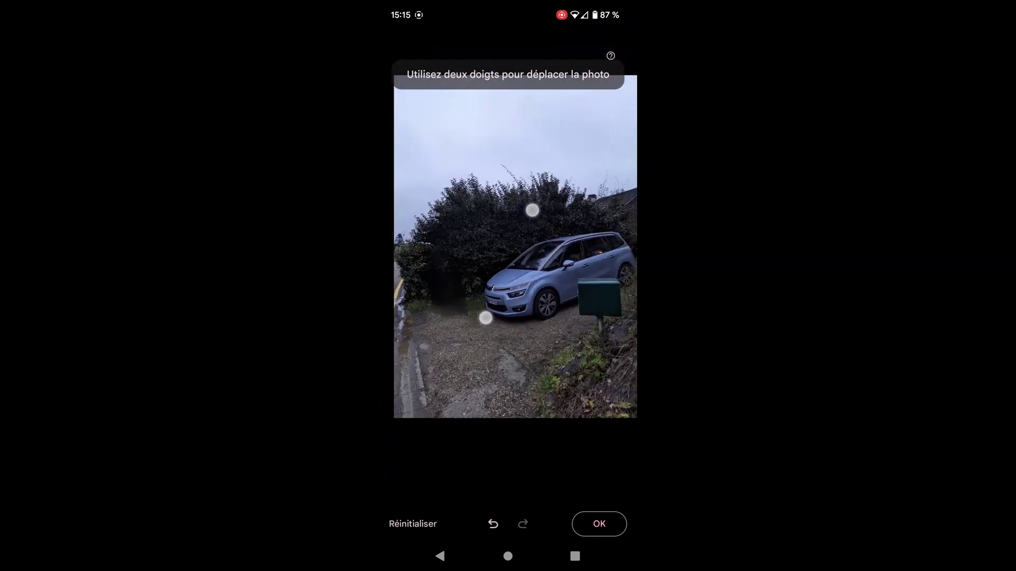
pyautogui.scroll(-2, 508, 263)
# Undo the bin erasures, then retry removing the bins by tapping and brushing over them
pyautogui.click(493, 525)
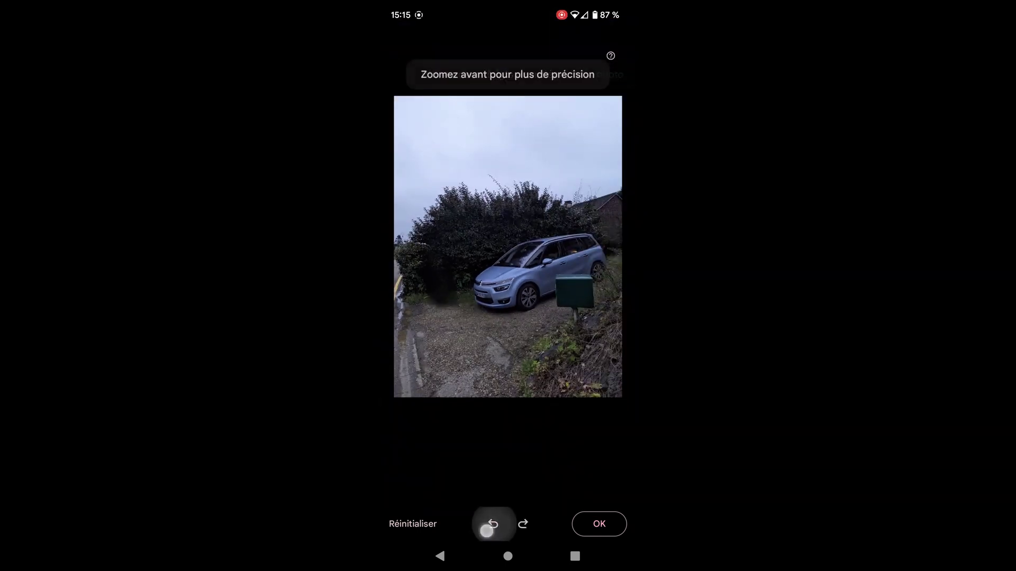
pyautogui.click(492, 523)
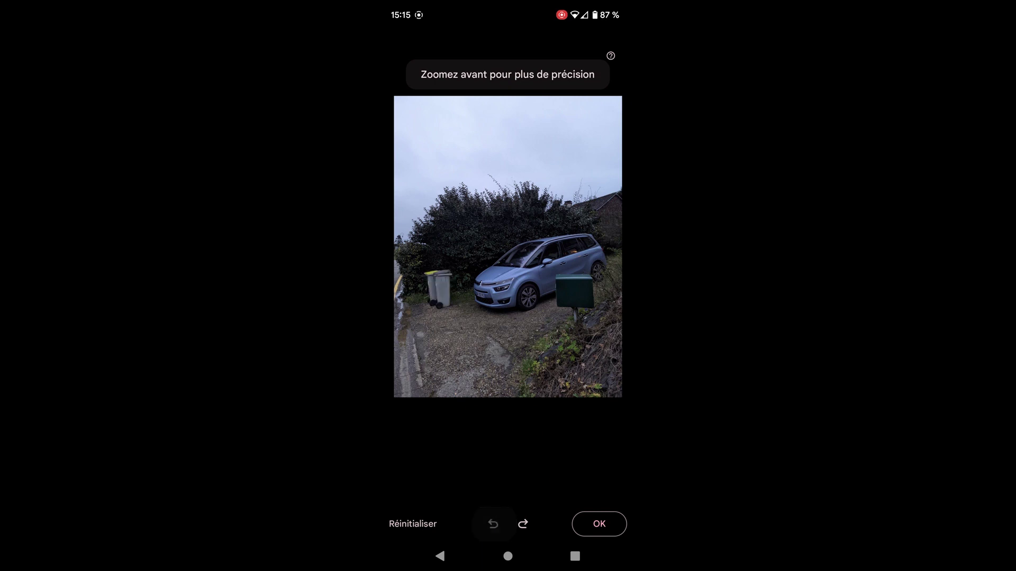
pyautogui.click(433, 285)
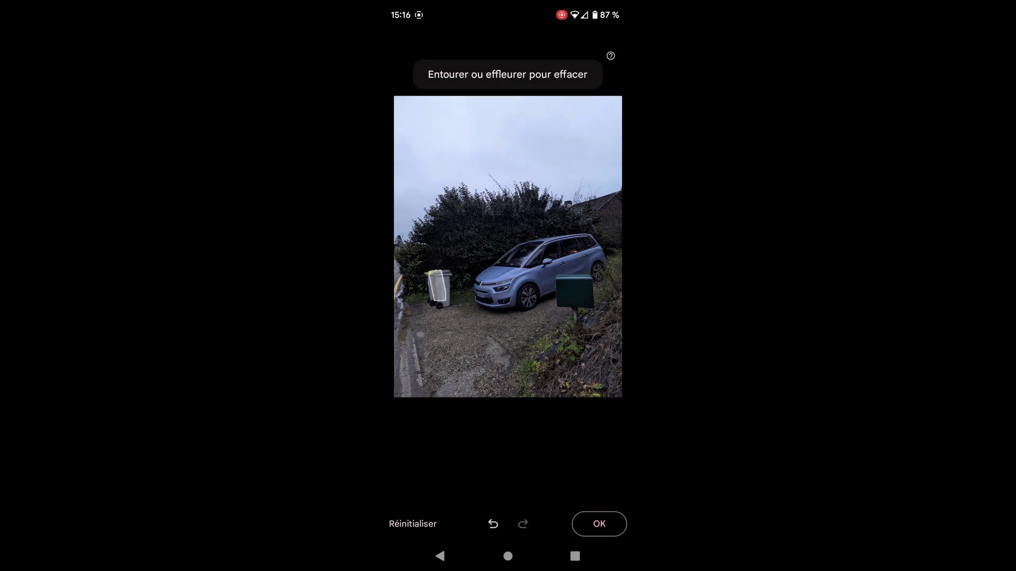
pyautogui.click(484, 526)
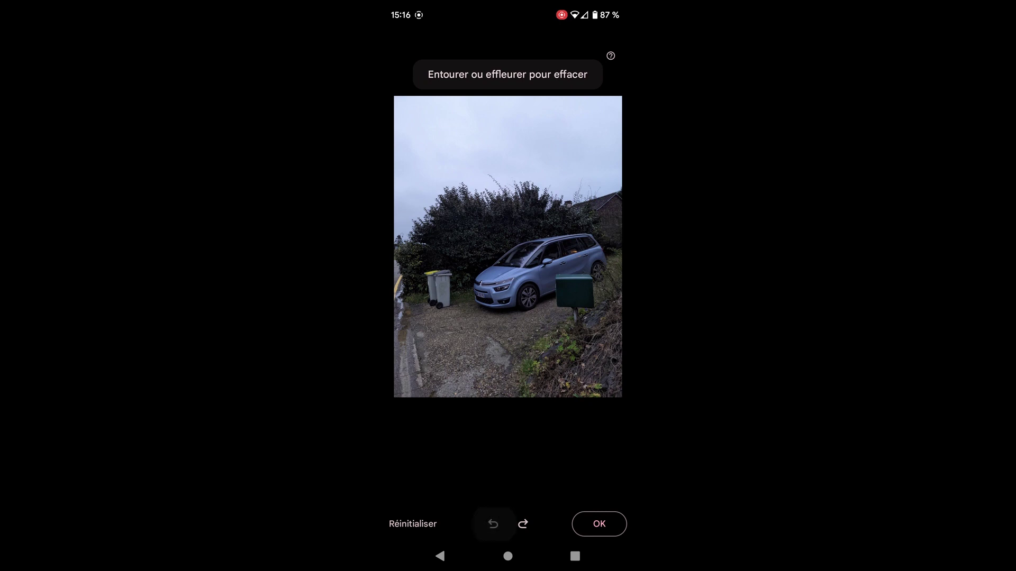
pyautogui.moveTo(435, 269); pyautogui.dragTo(447, 299)
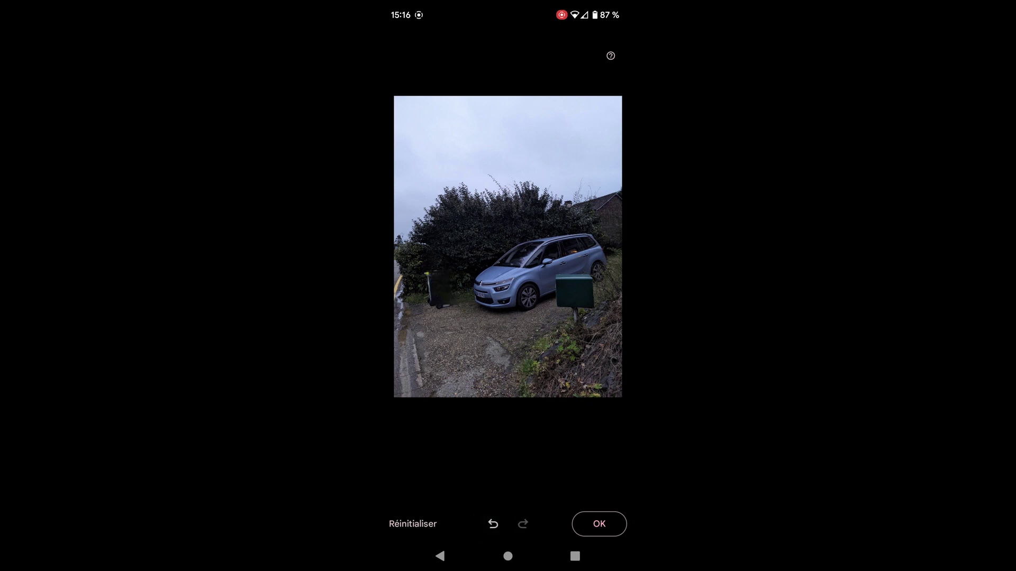
# Redo the bin removal, brushing over the bins and the leftover patch left of the car
pyautogui.click(493, 524)
pyautogui.moveTo(439, 267); pyautogui.dragTo(457, 307)
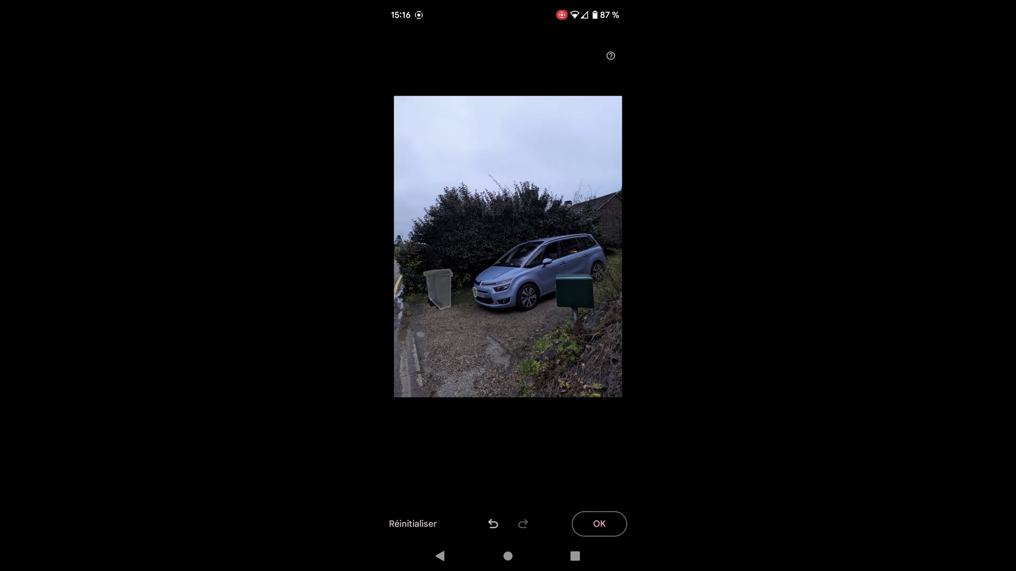
pyautogui.moveTo(422, 274); pyautogui.dragTo(443, 312)
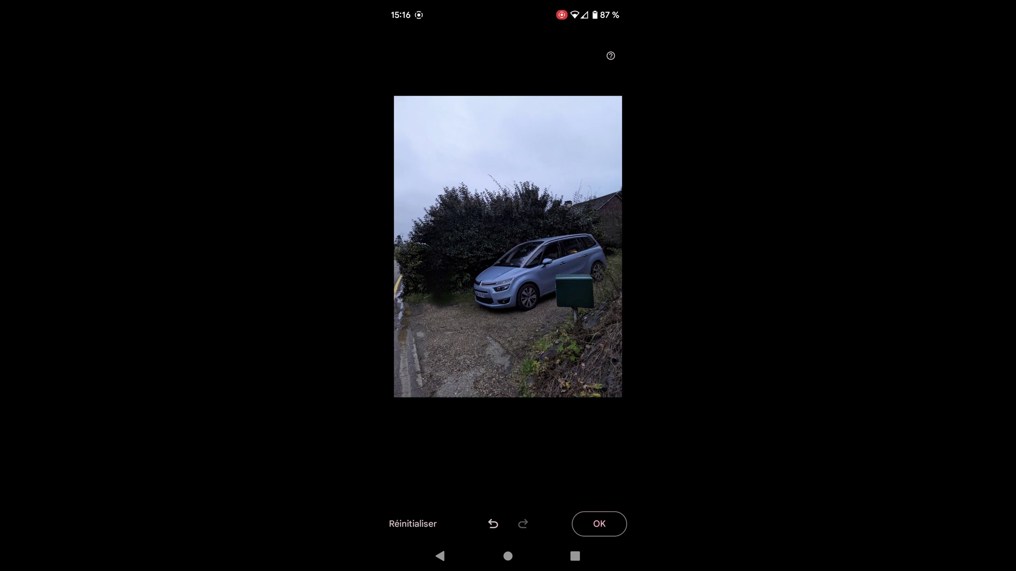
pyautogui.scroll(5, 508, 243)
pyautogui.scroll(-5, 508, 244)
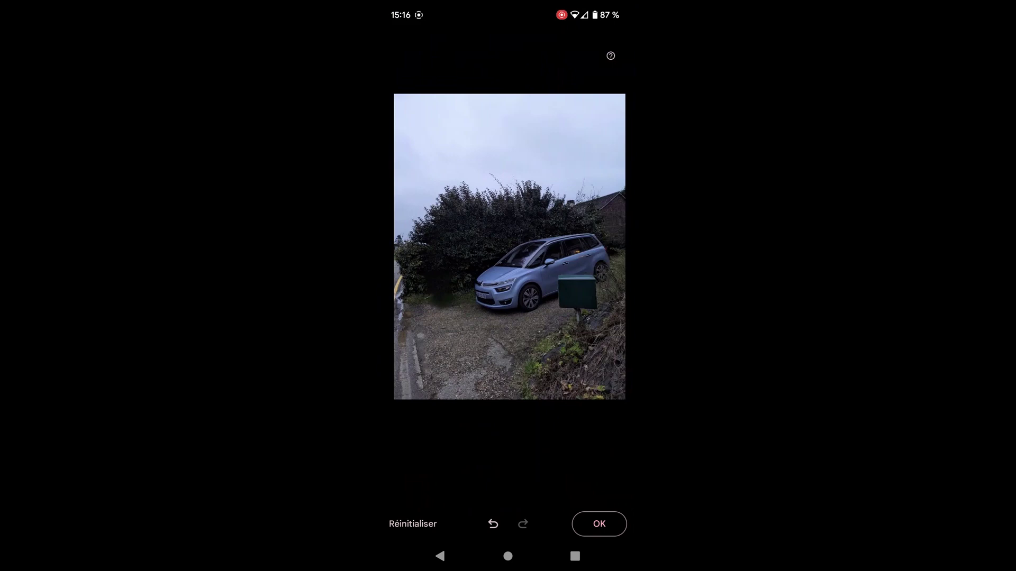
# Undo all bin erasures, exit the editor and swipe to the church photo with the silver car
pyautogui.click(492, 524)
pyautogui.click(492, 523)
pyautogui.click(447, 558)
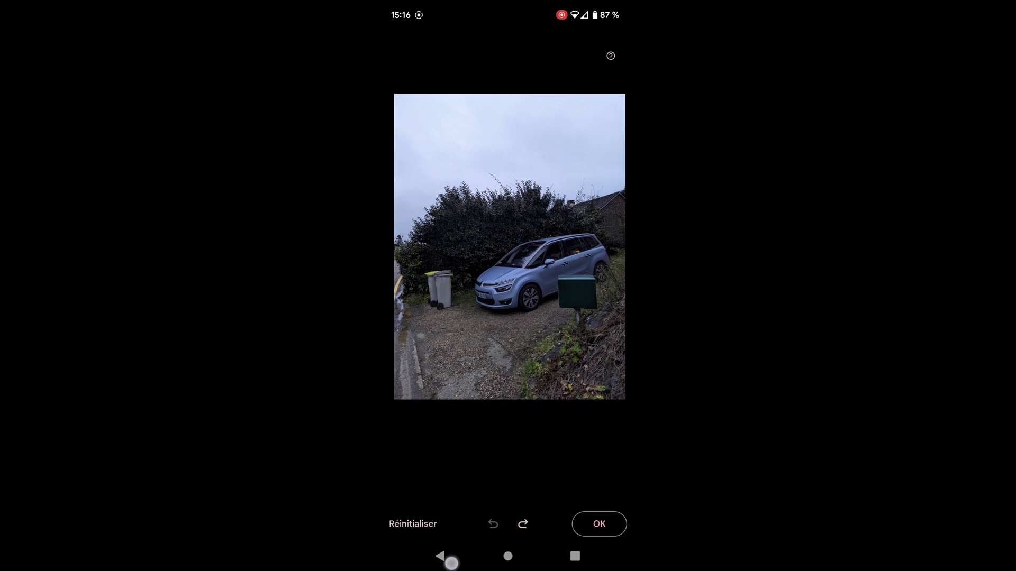
pyautogui.click(440, 556)
pyautogui.moveTo(555, 371); pyautogui.dragTo(450, 375)
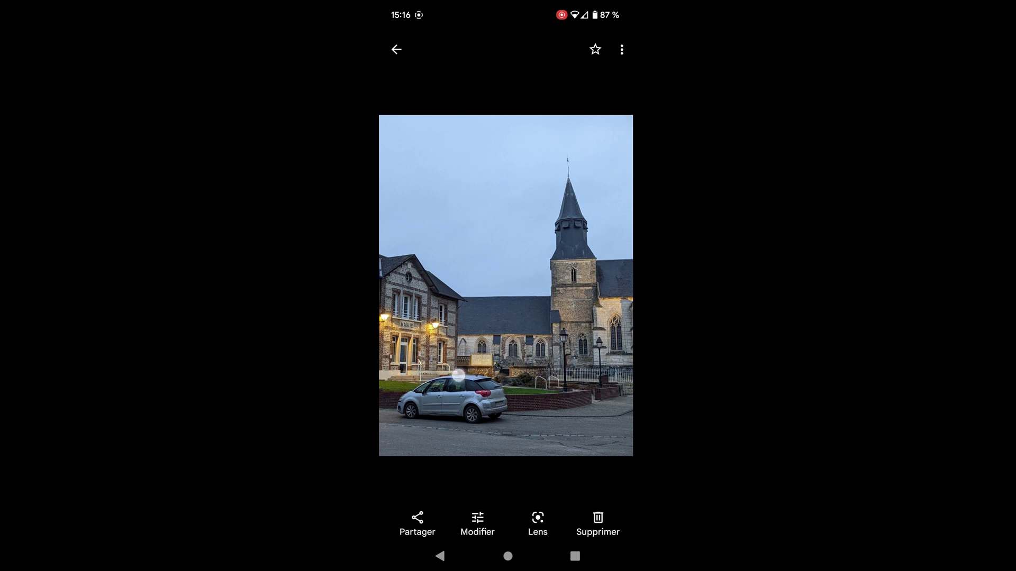
# Start Gomme magique on the church photo and circle the silver car to erase it
pyautogui.moveTo(479, 519); pyautogui.dragTo(480, 492)
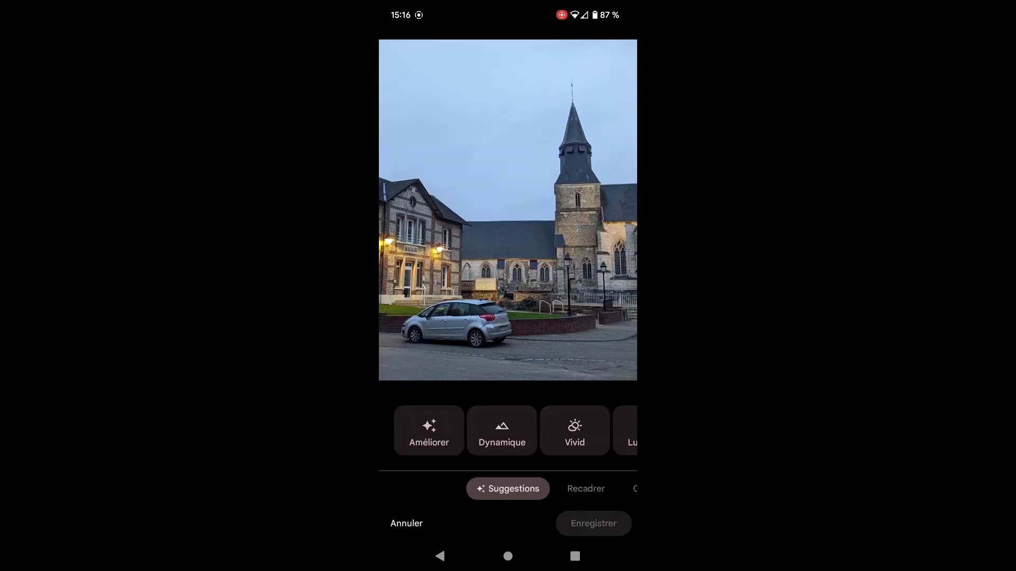
pyautogui.click(633, 488)
pyautogui.click(479, 421)
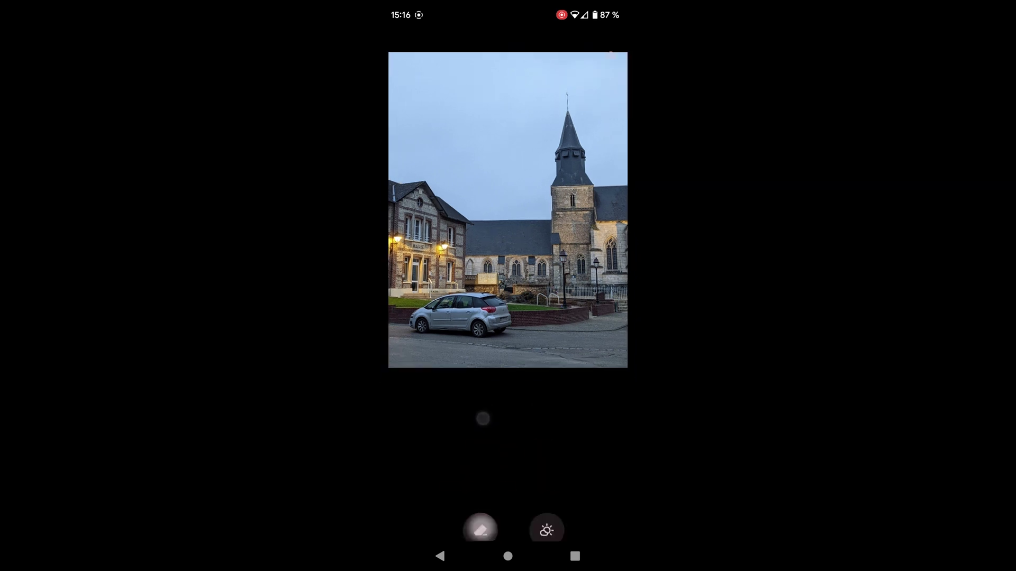
pyautogui.moveTo(470, 323); pyautogui.dragTo(470, 322)
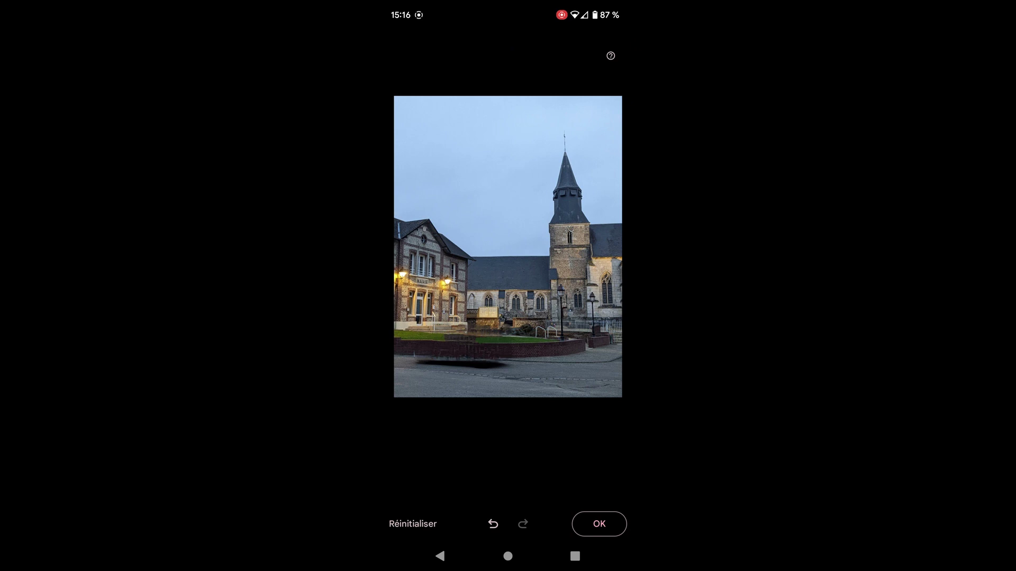
# Brush away the car's leftover shadow and smudges on the road
pyautogui.moveTo(415, 360); pyautogui.dragTo(505, 367)
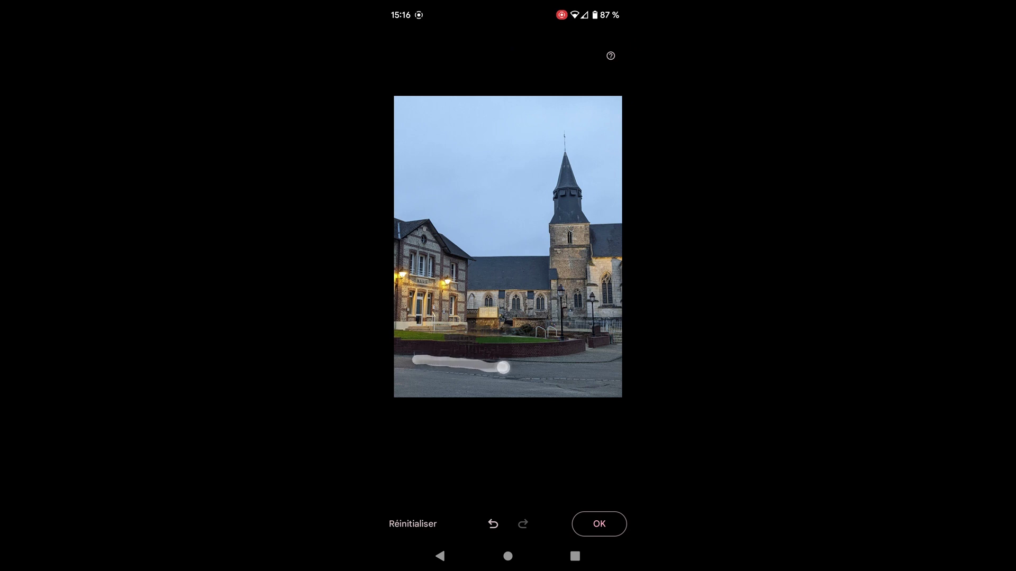
pyautogui.moveTo(512, 356); pyautogui.dragTo(484, 364)
pyautogui.click(513, 370)
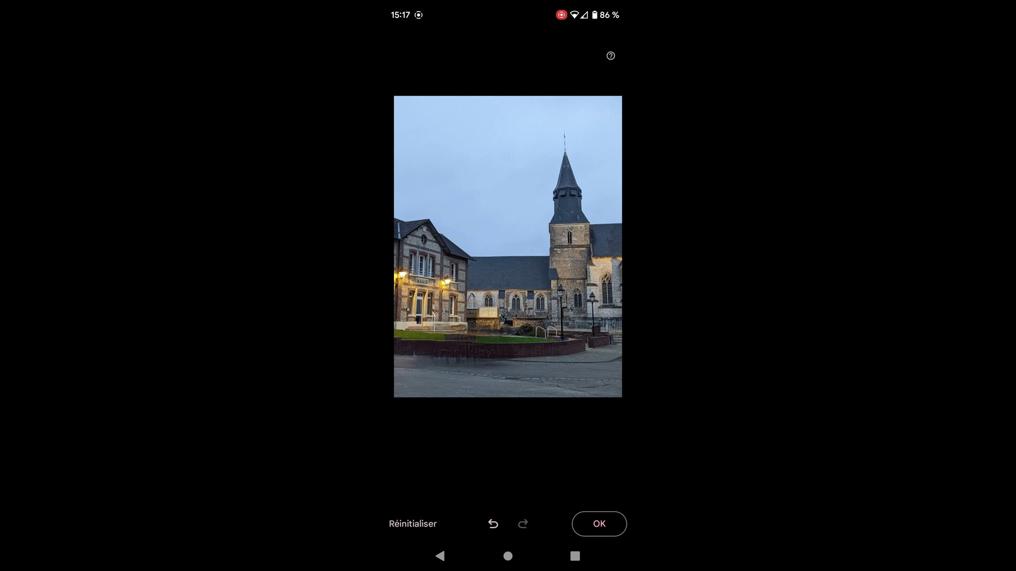
# Toggle undo and redo to compare the church photo with and without the car
pyautogui.click(493, 524)
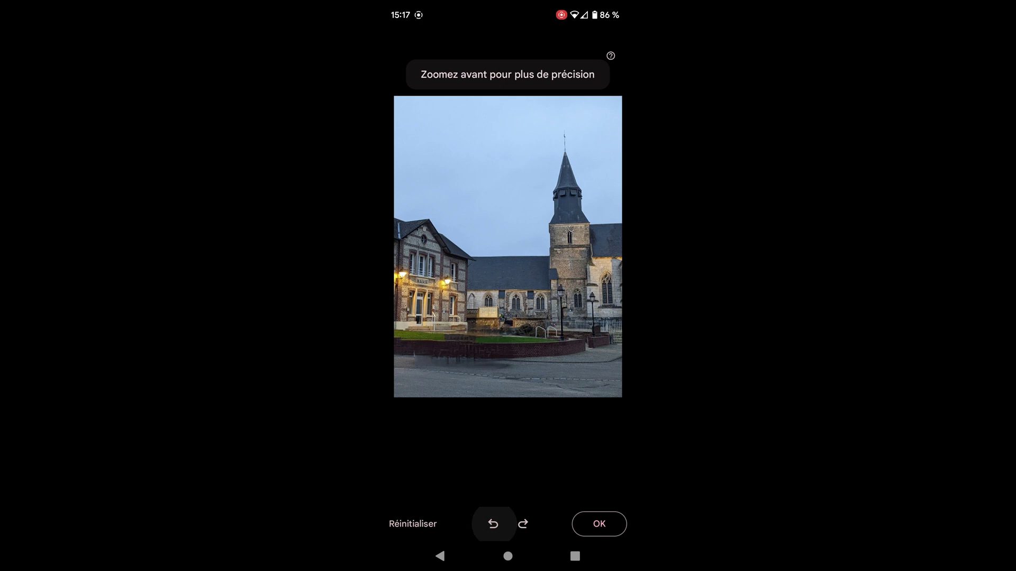
pyautogui.click(493, 524)
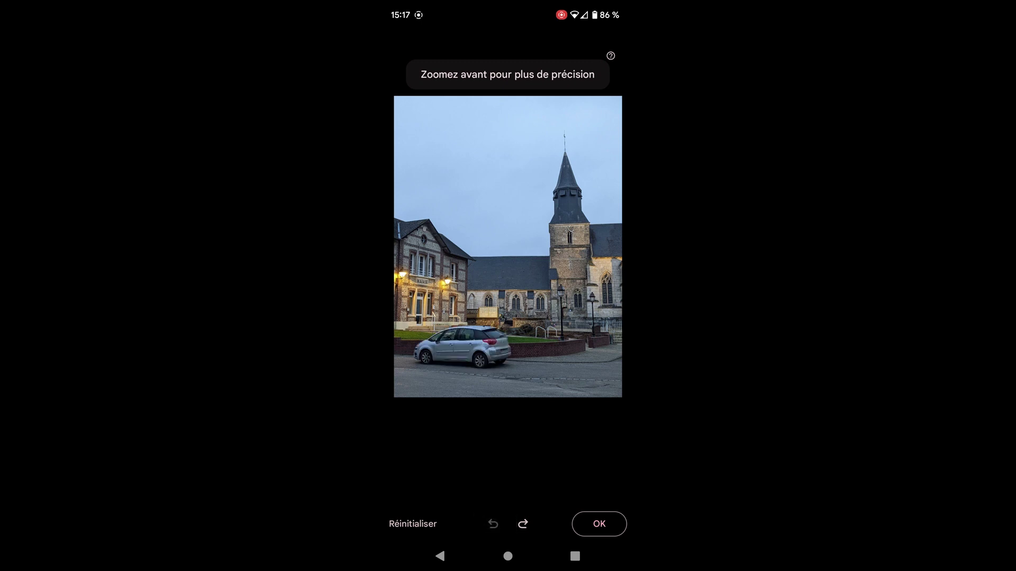
pyautogui.click(522, 524)
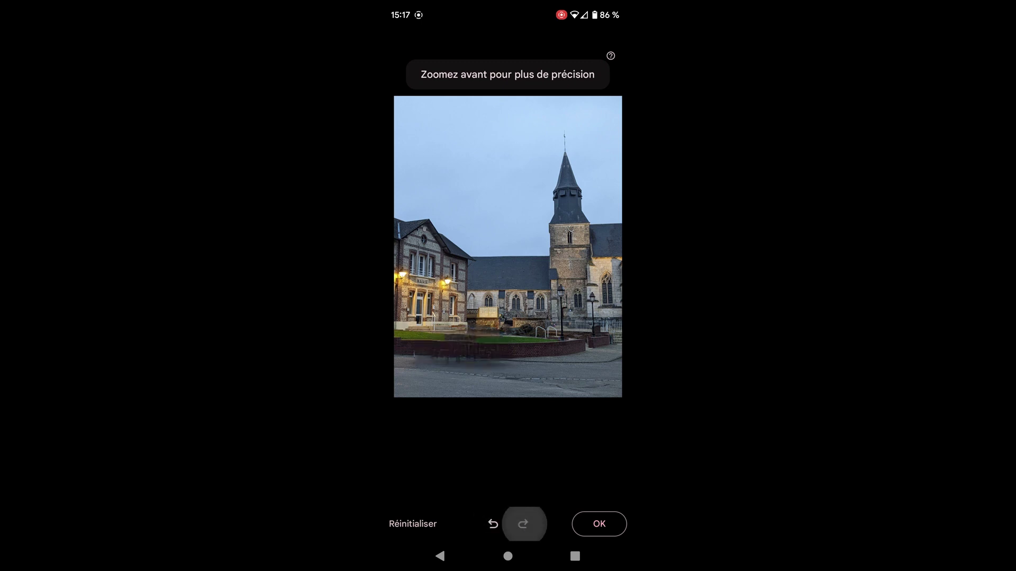
pyautogui.click(492, 524)
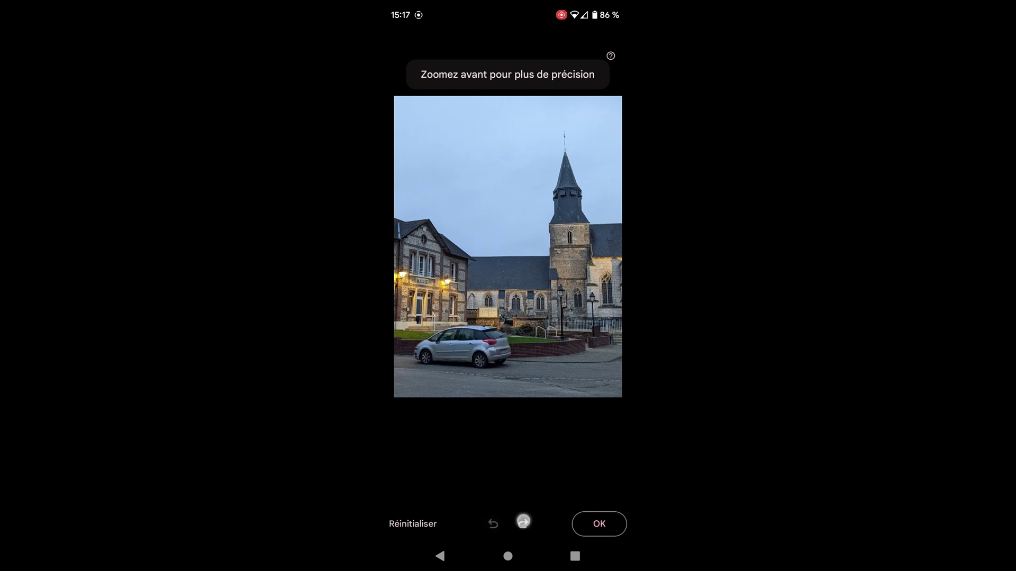
pyautogui.click(523, 522)
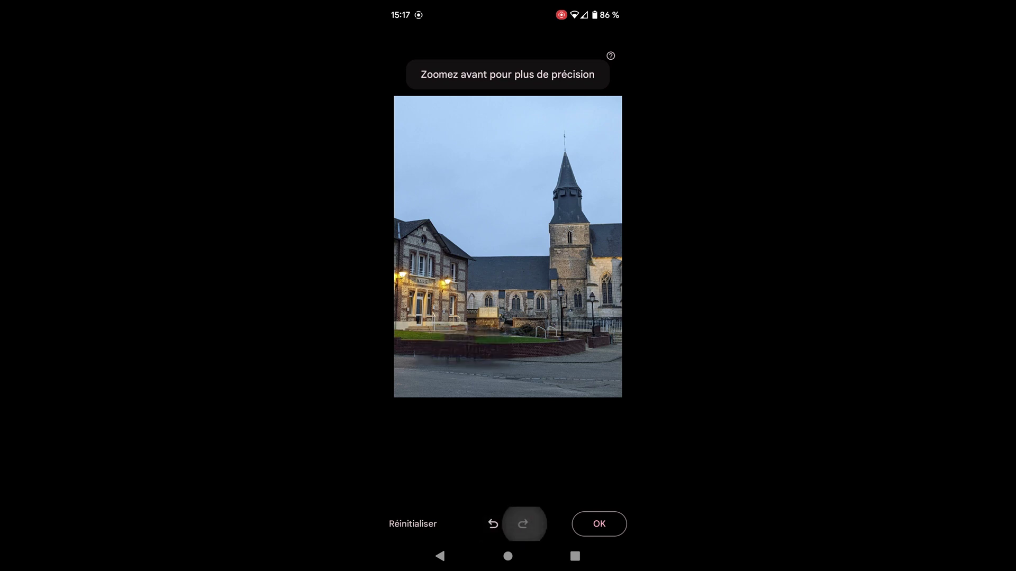
# Leave the editor discarding the edits with Supprimer, then open the house photo with the parked car
pyautogui.click(439, 556)
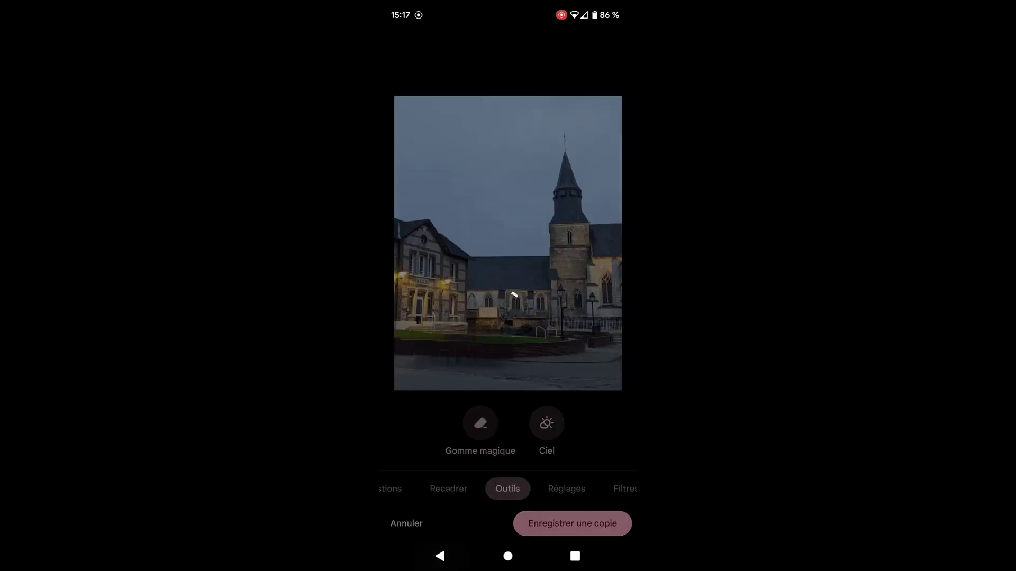
pyautogui.click(439, 556)
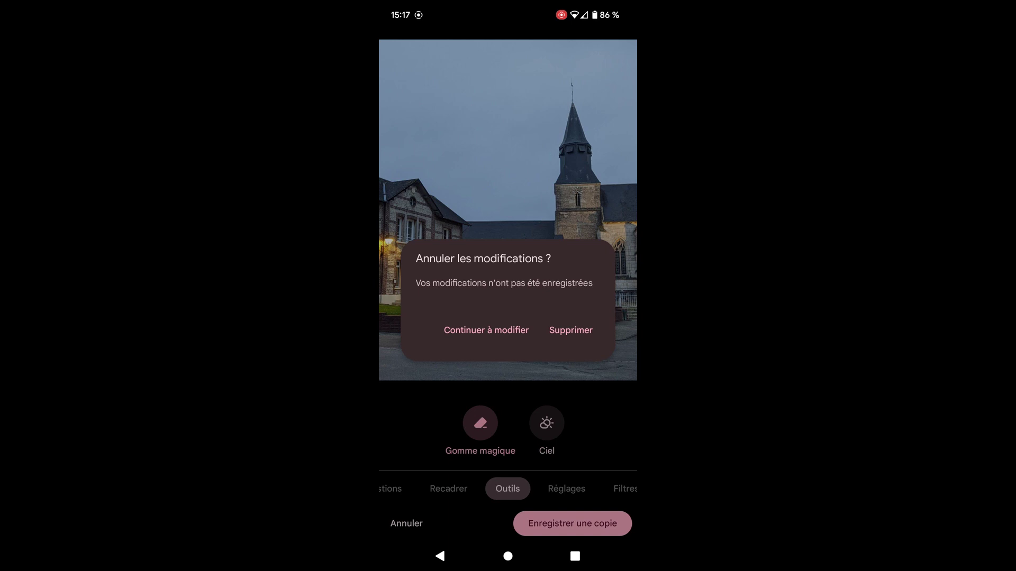
pyautogui.click(571, 331)
pyautogui.click(440, 556)
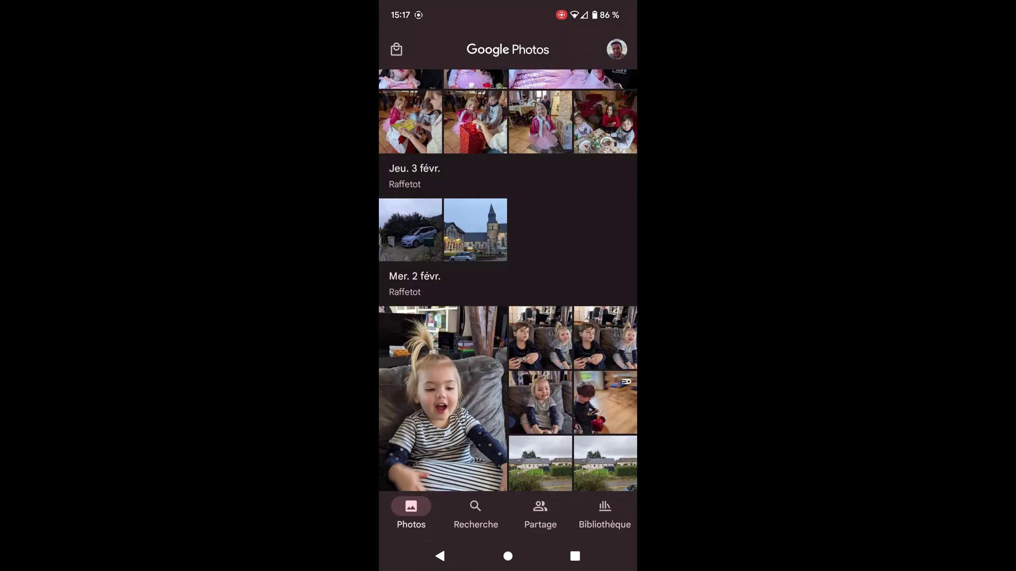
pyautogui.scroll(-3, 594, 427)
pyautogui.click(604, 324)
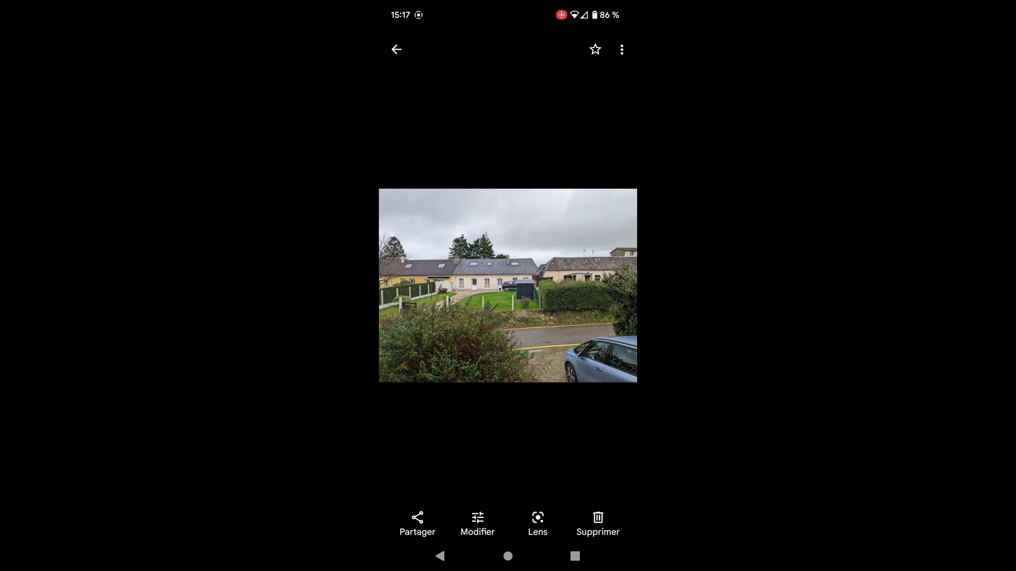
pyautogui.moveTo(480, 338); pyautogui.dragTo(535, 336)
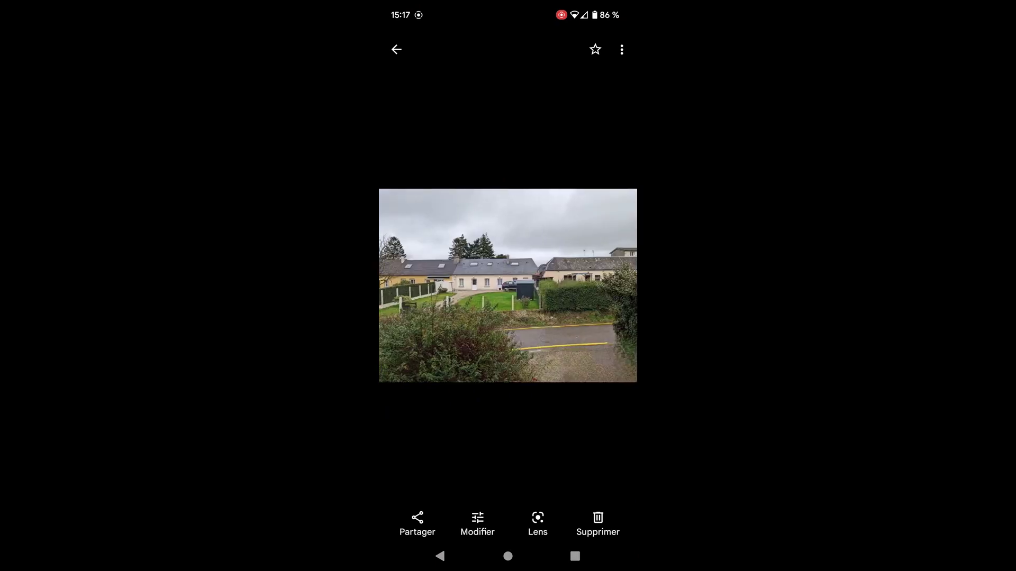
pyautogui.moveTo(599, 353); pyautogui.dragTo(522, 356)
pyautogui.doubleClick(546, 419)
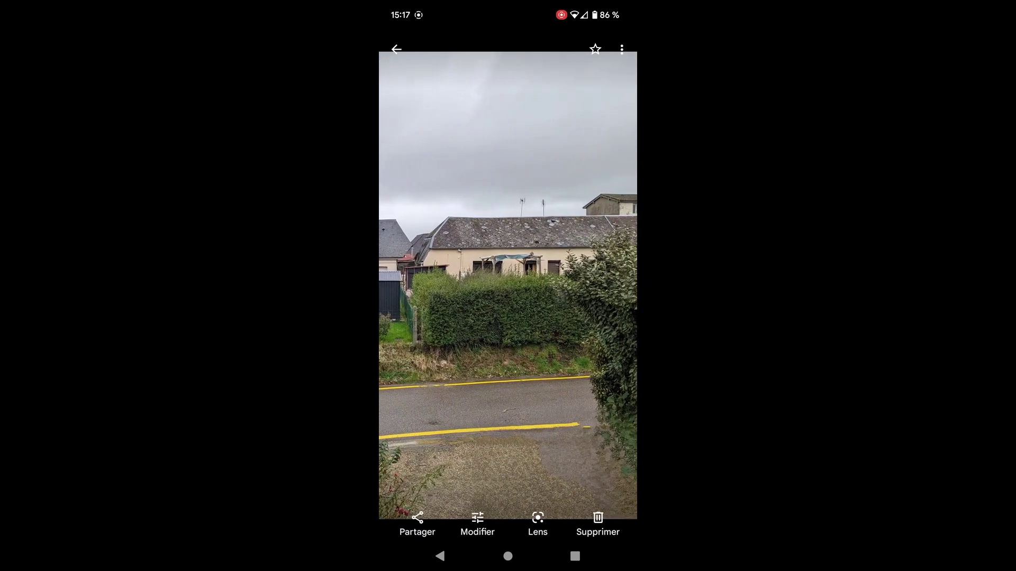
pyautogui.scroll(3, 580, 361)
pyautogui.moveTo(555, 388); pyautogui.dragTo(548, 334)
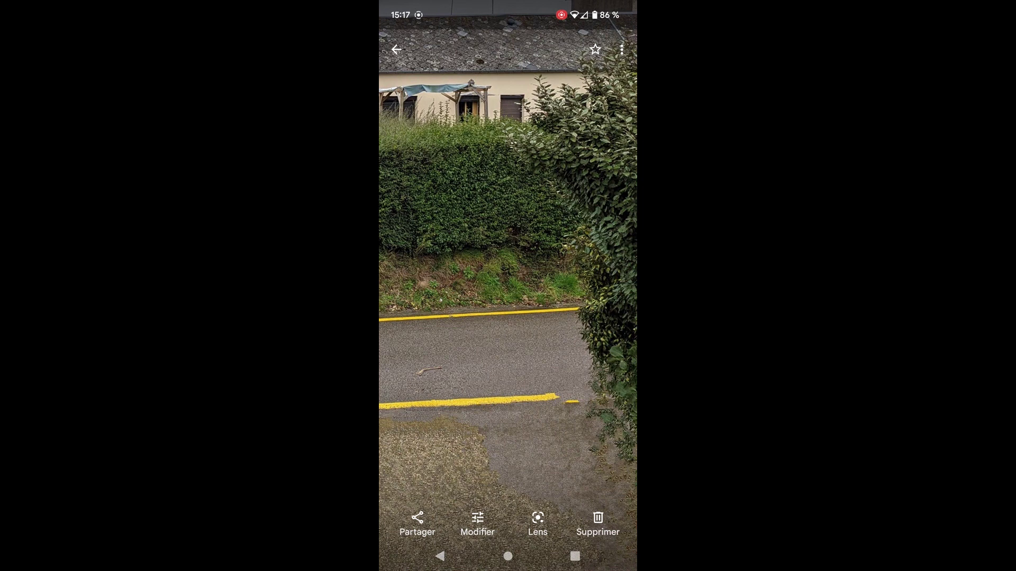
pyautogui.moveTo(578, 465); pyautogui.dragTo(539, 435)
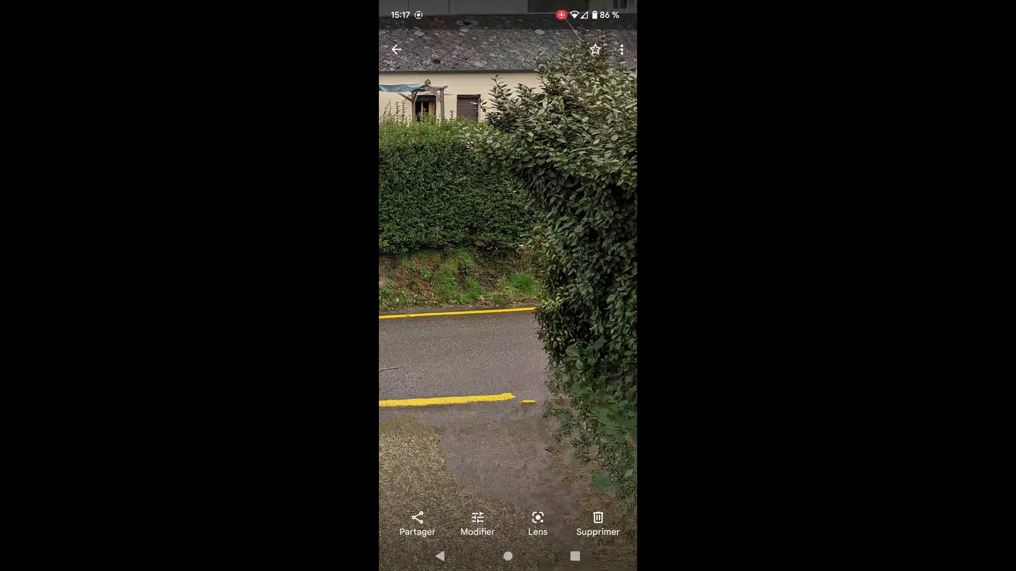
pyautogui.scroll(3, 574, 408)
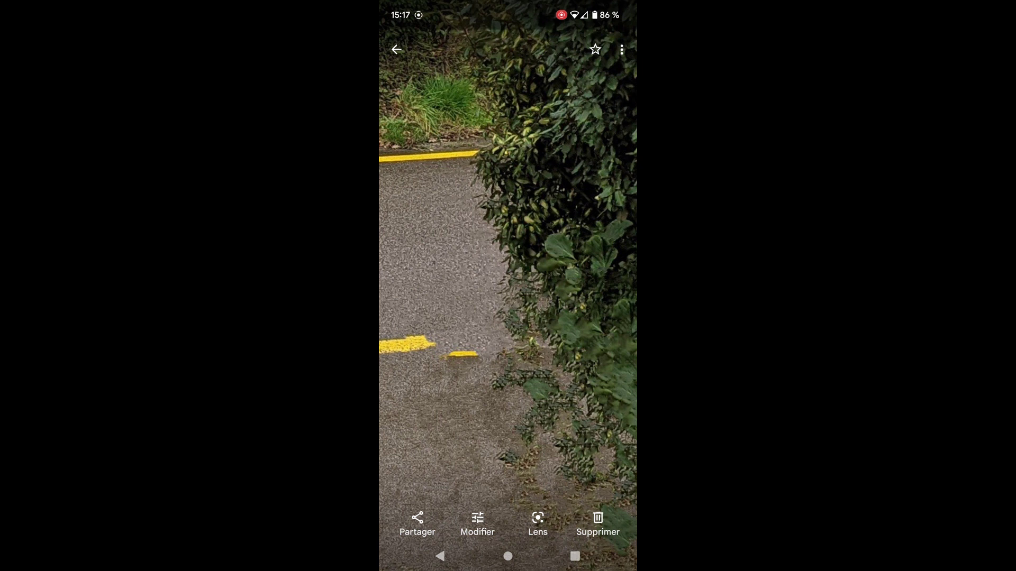
pyautogui.scroll(-5, 539, 337)
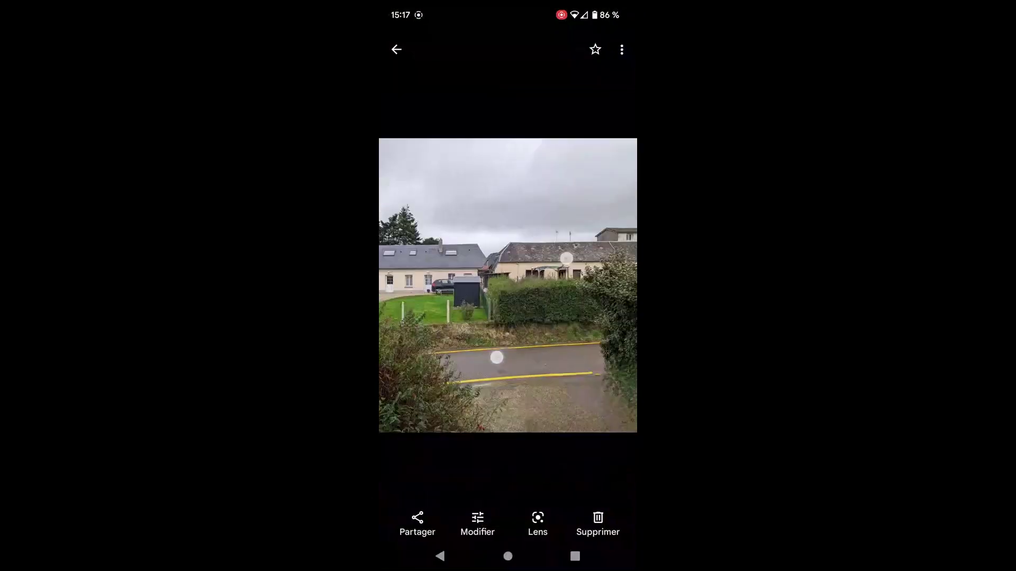
pyautogui.scroll(-3, 532, 308)
pyautogui.moveTo(578, 337); pyautogui.dragTo(449, 337)
pyautogui.moveTo(625, 354); pyautogui.dragTo(466, 354)
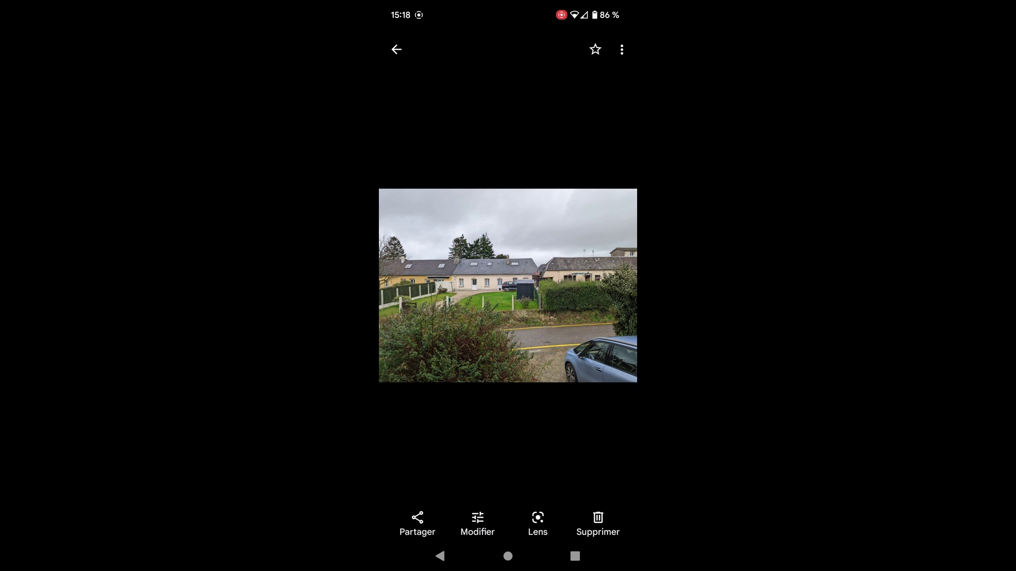
# Return to the grid and reopen the blue car photo with the grey bins and green box
pyautogui.click(440, 556)
pyautogui.click(417, 271)
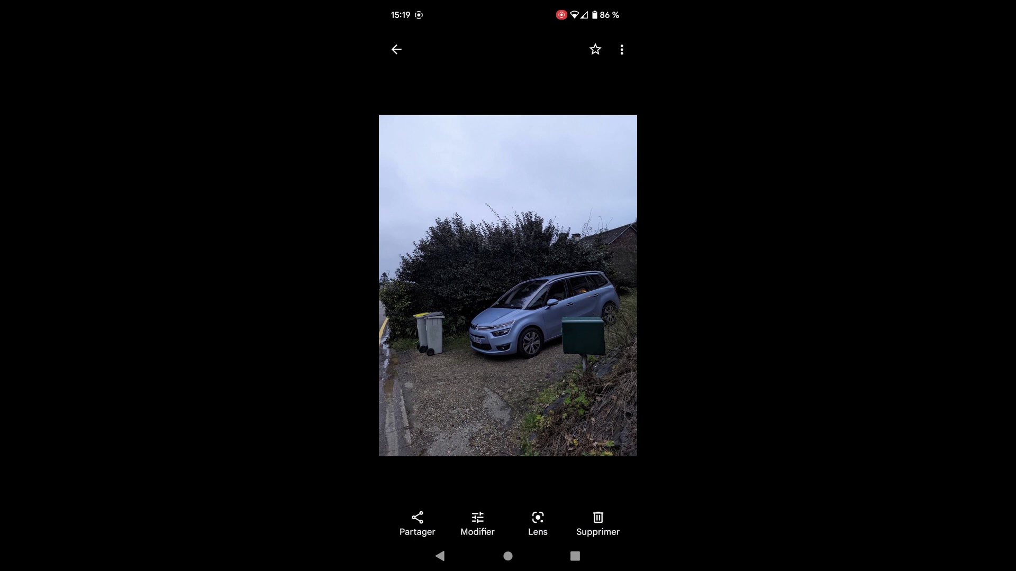
# Start Gomme magique from Outils on the blue car photo and circle the green box
pyautogui.click(477, 523)
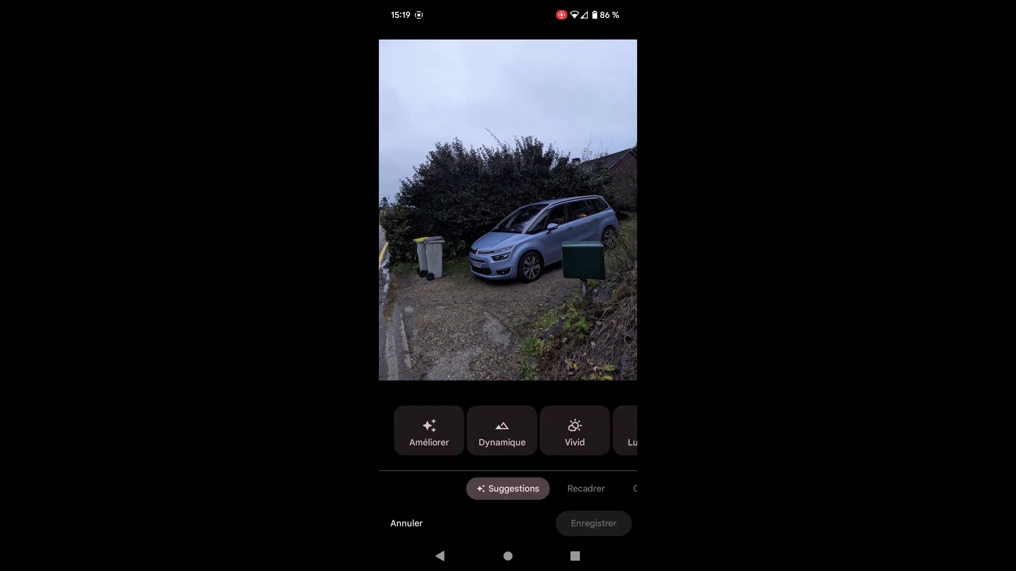
pyautogui.click(632, 488)
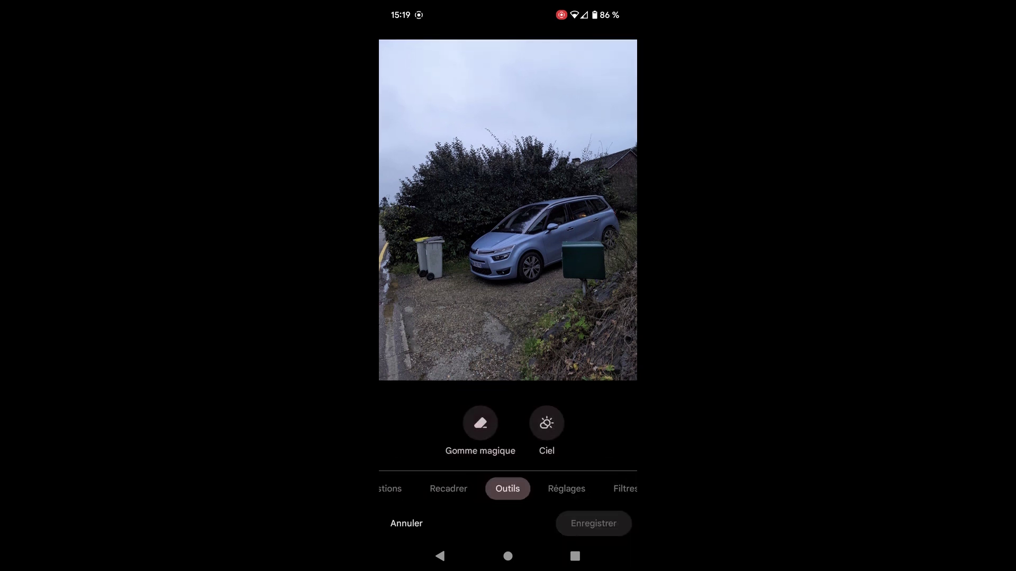
pyautogui.click(480, 423)
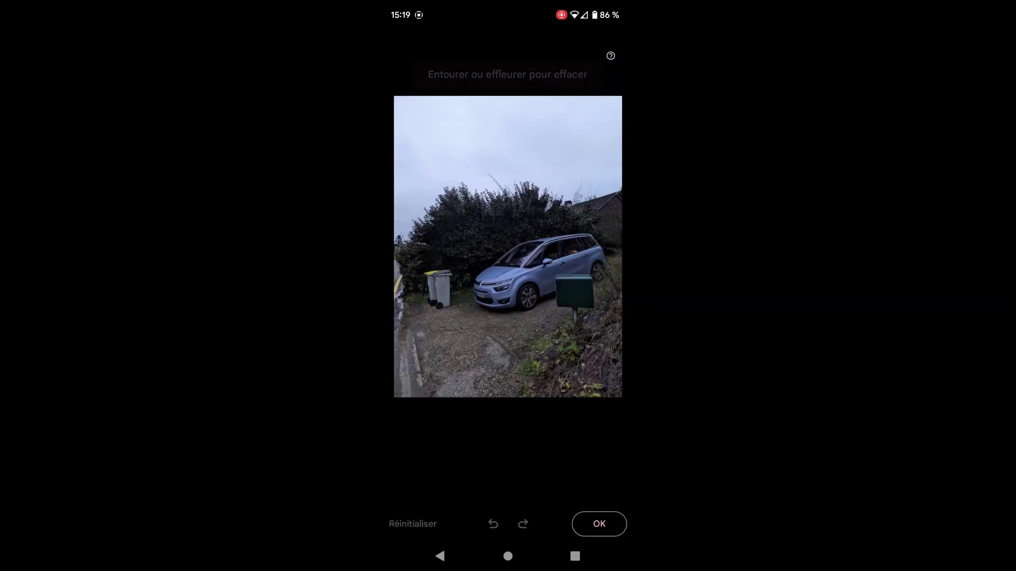
pyautogui.moveTo(580, 273)
pyautogui.mouseDown()
pyautogui.moveTo(563, 279)
pyautogui.moveTo(567, 317)
pyautogui.moveTo(599, 294)
pyautogui.moveTo(582, 273)
pyautogui.mouseUp()
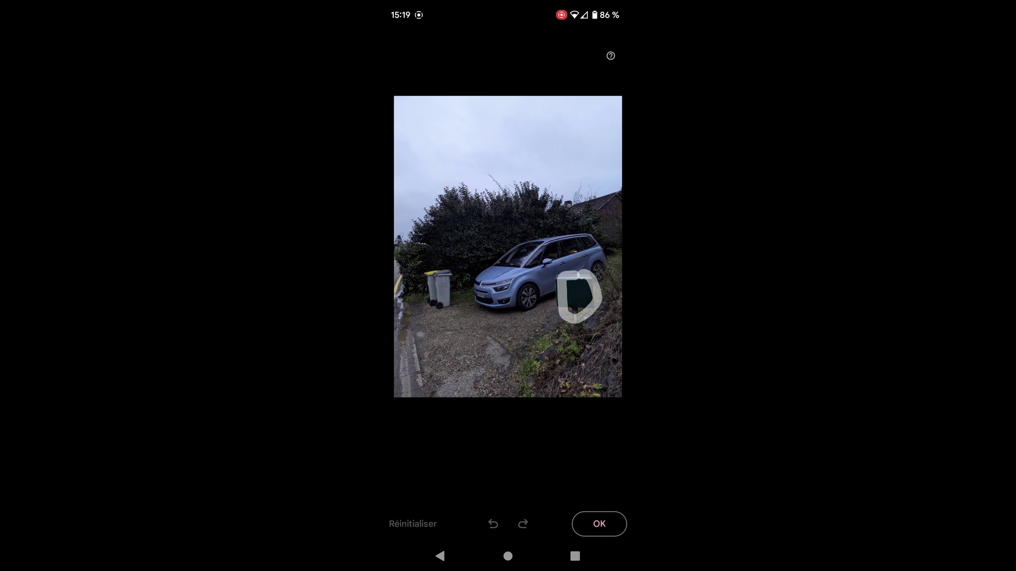